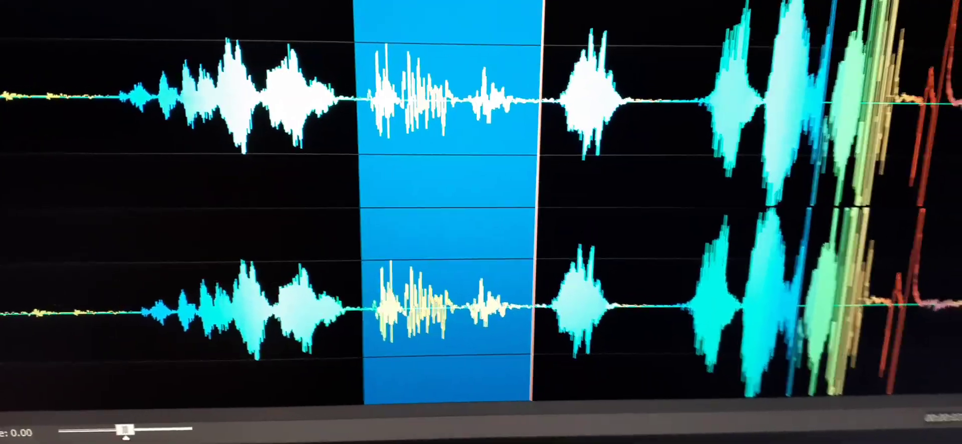
Play back the selected stretch of the stereo recording around 3.7 seconds.
key(space)
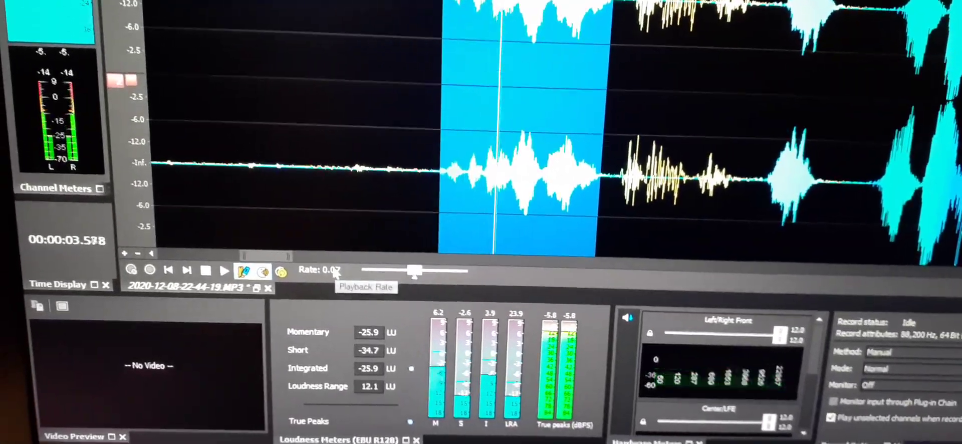
Start editing the Rate value in the transport bar to slow the selection's playback.
click(331, 271)
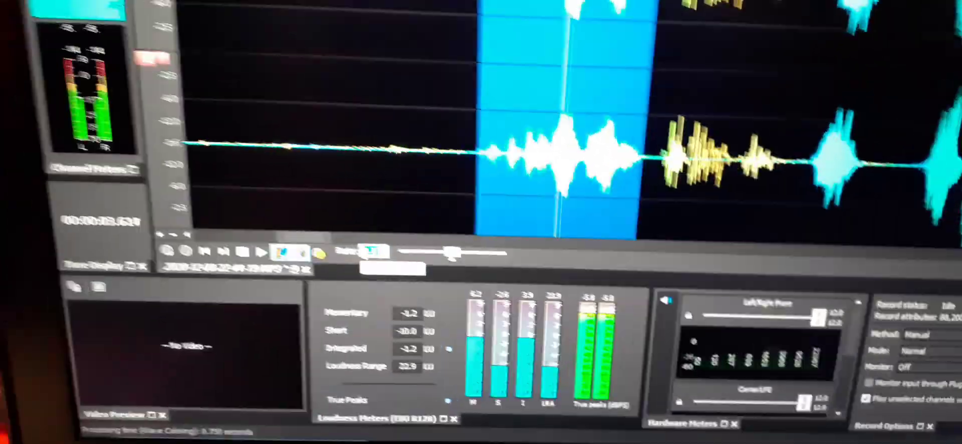